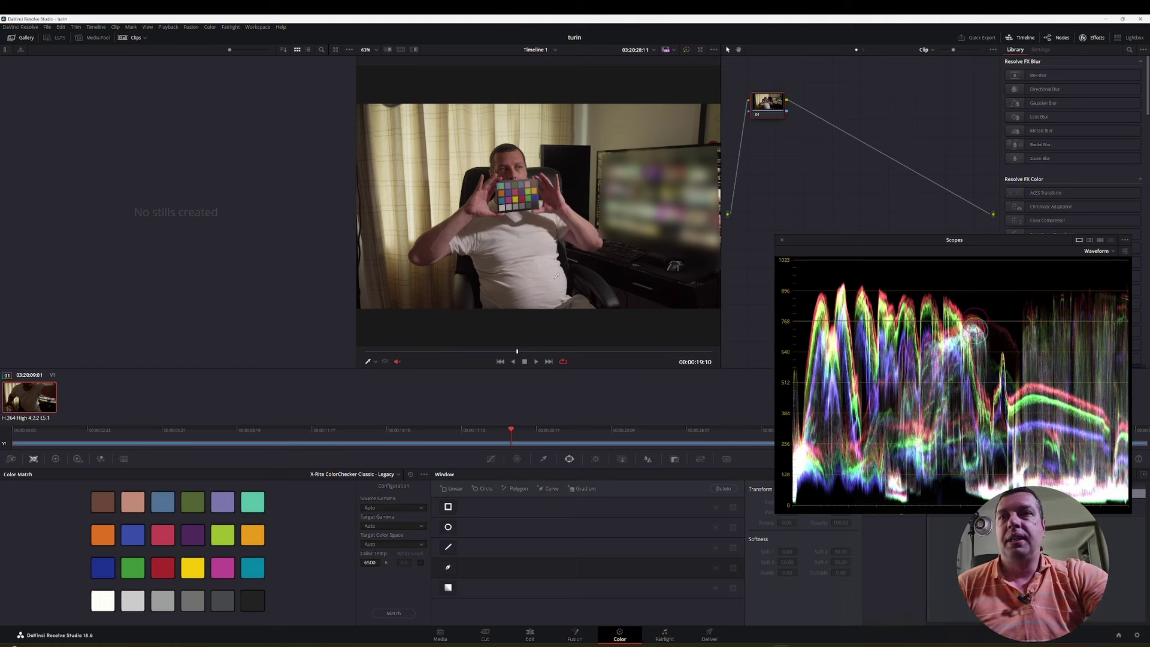
White balance the first node by sampling the light neutral patch of the handheld colour chart
{"action": "left_click", "coordinate": [11, 459]}
{"action": "left_click", "coordinate": [56, 459]}
{"action": "left_click", "coordinate": [22, 489]}
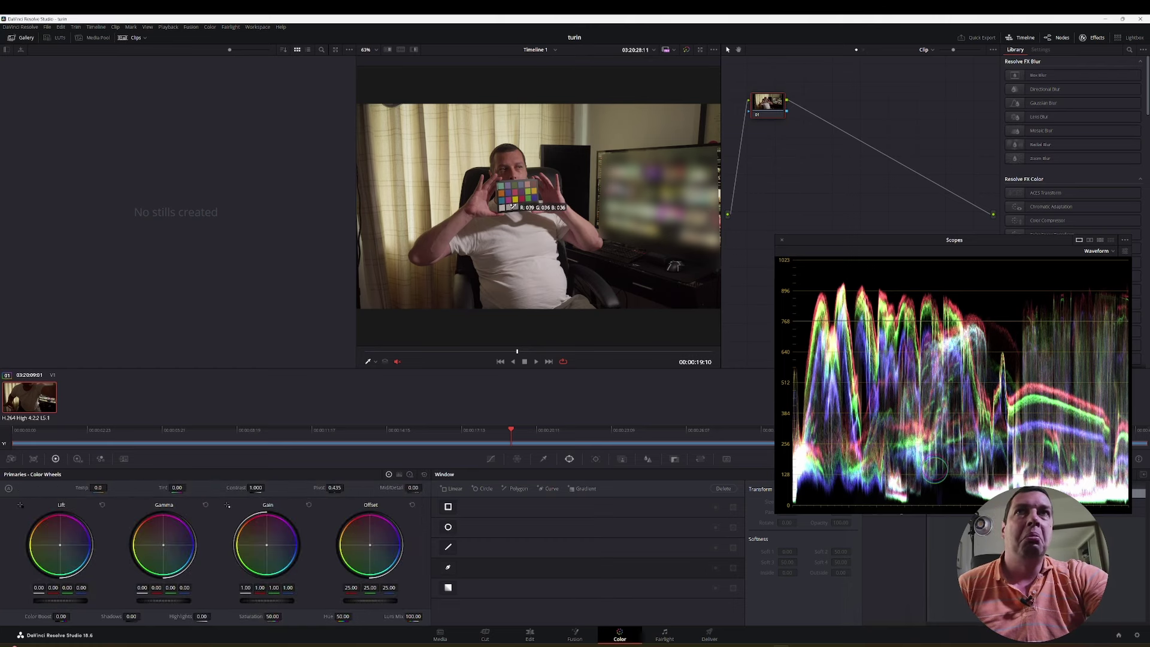
{"action": "left_click", "coordinate": [503, 206]}
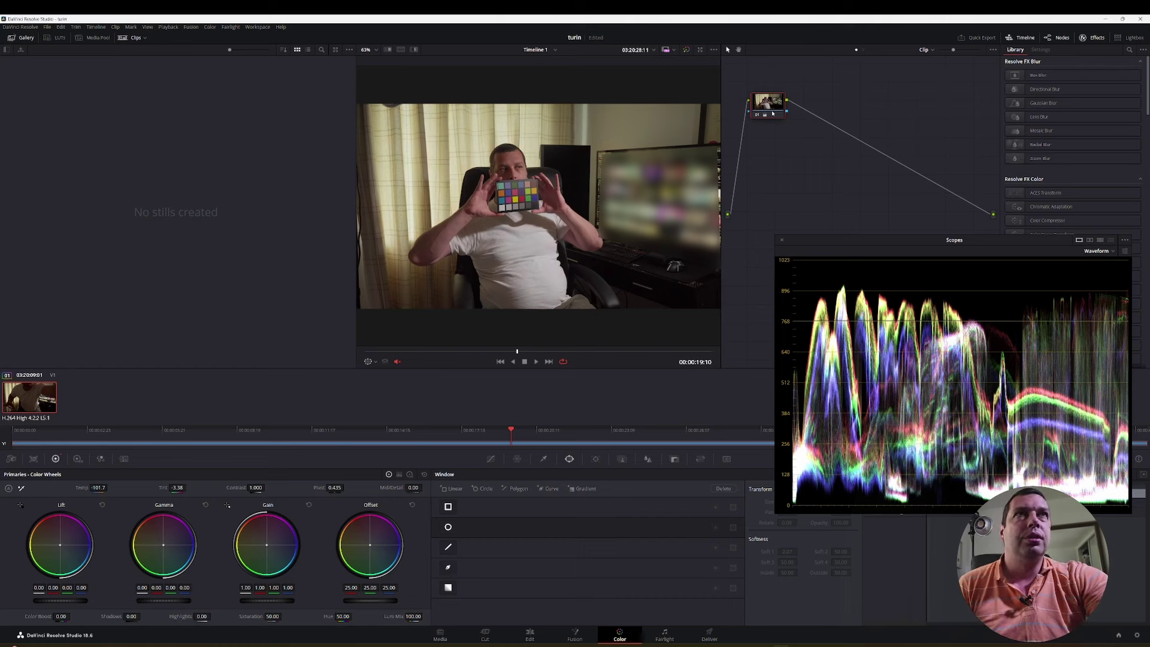
Add a serial node after the white-balanced node and disable the white-balanced node
{"action": "key", "text": "alt+s"}
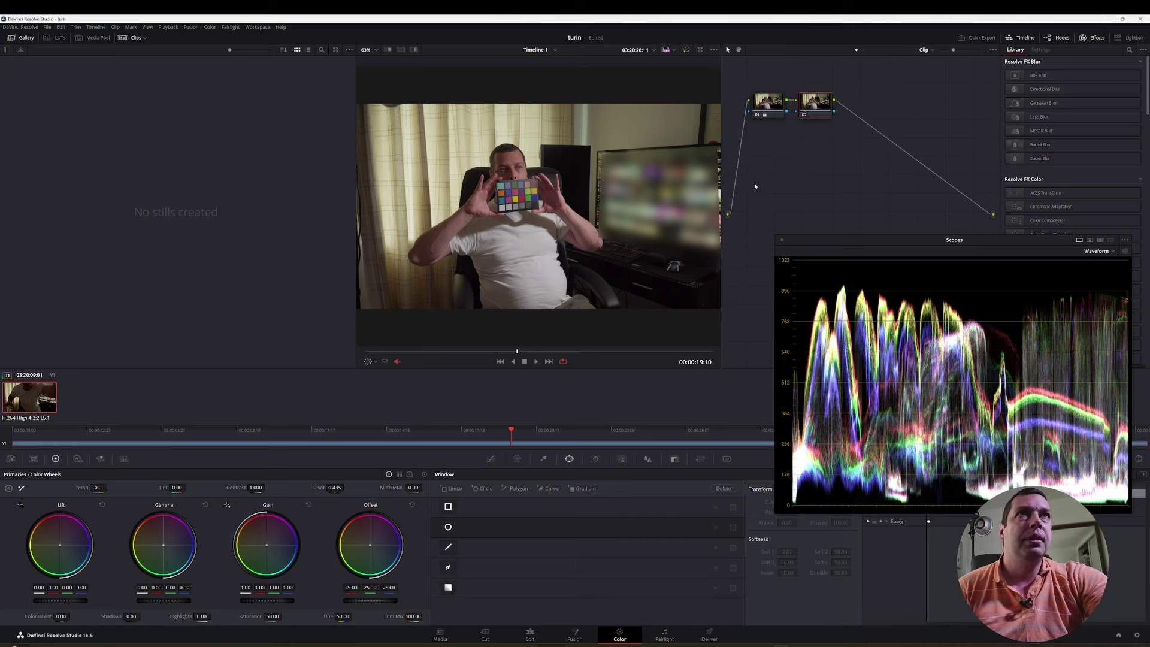
{"action": "key", "text": "ctrl+d"}
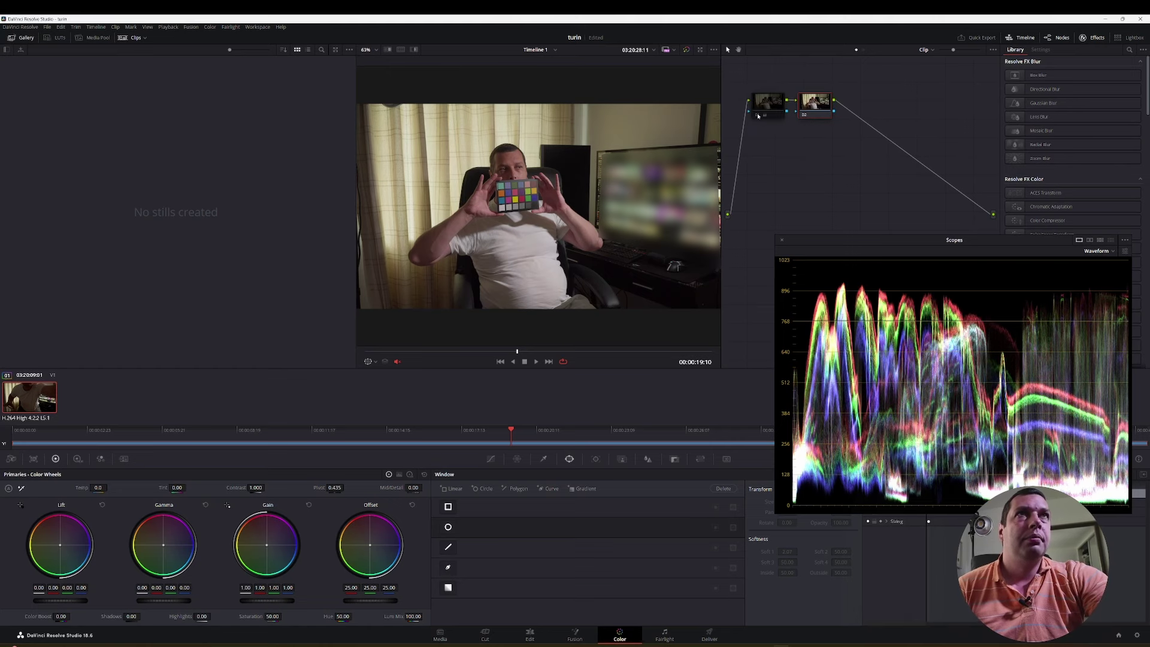
Set the Color Match chart type to Datacolor SpyderCheckr 24
{"action": "left_click", "coordinate": [33, 459]}
{"action": "left_click", "coordinate": [334, 476]}
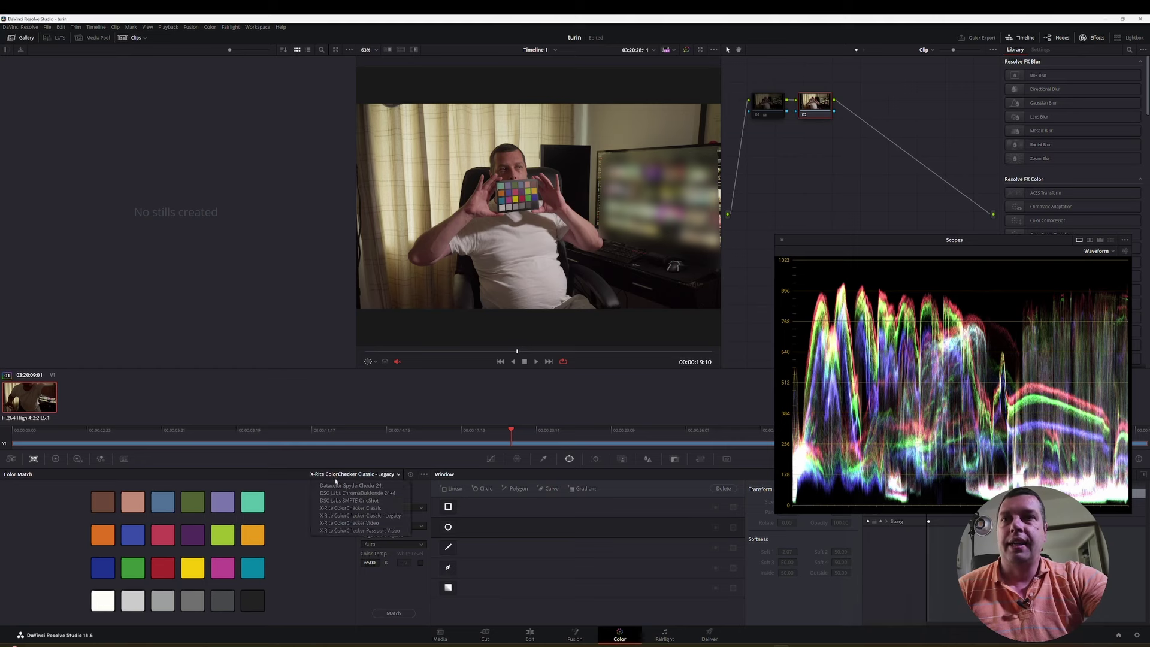
{"action": "left_click", "coordinate": [338, 486]}
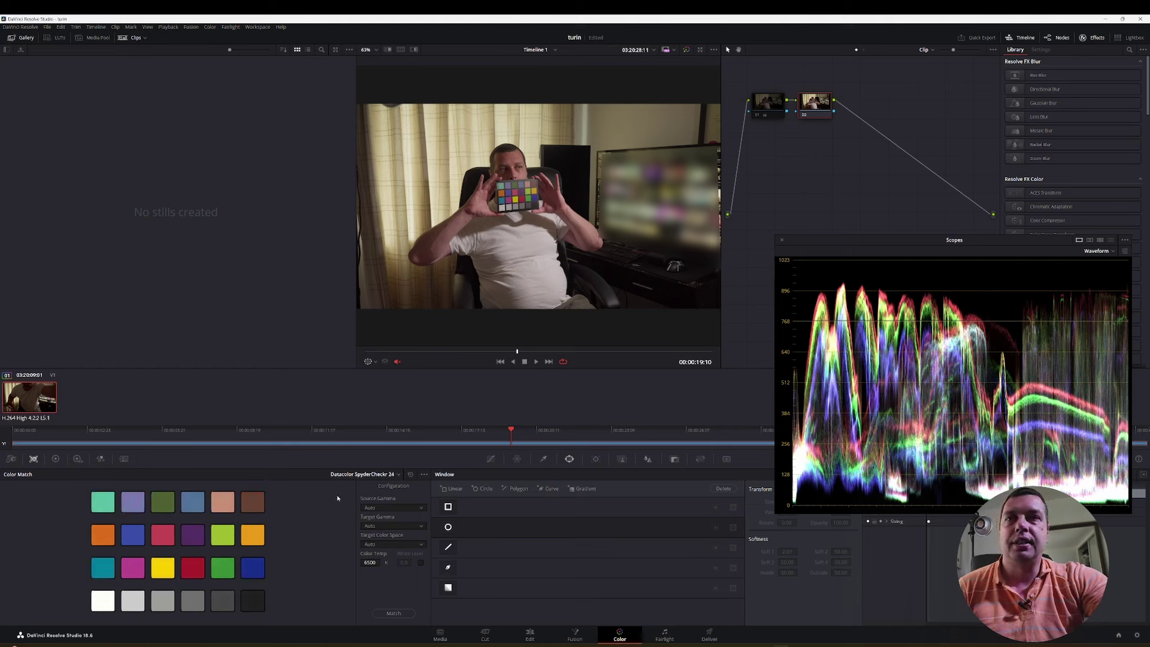
Show the Color Chart overlay in the viewer and fit its four corners roughly to the handheld colour chart
{"action": "left_click", "coordinate": [371, 362]}
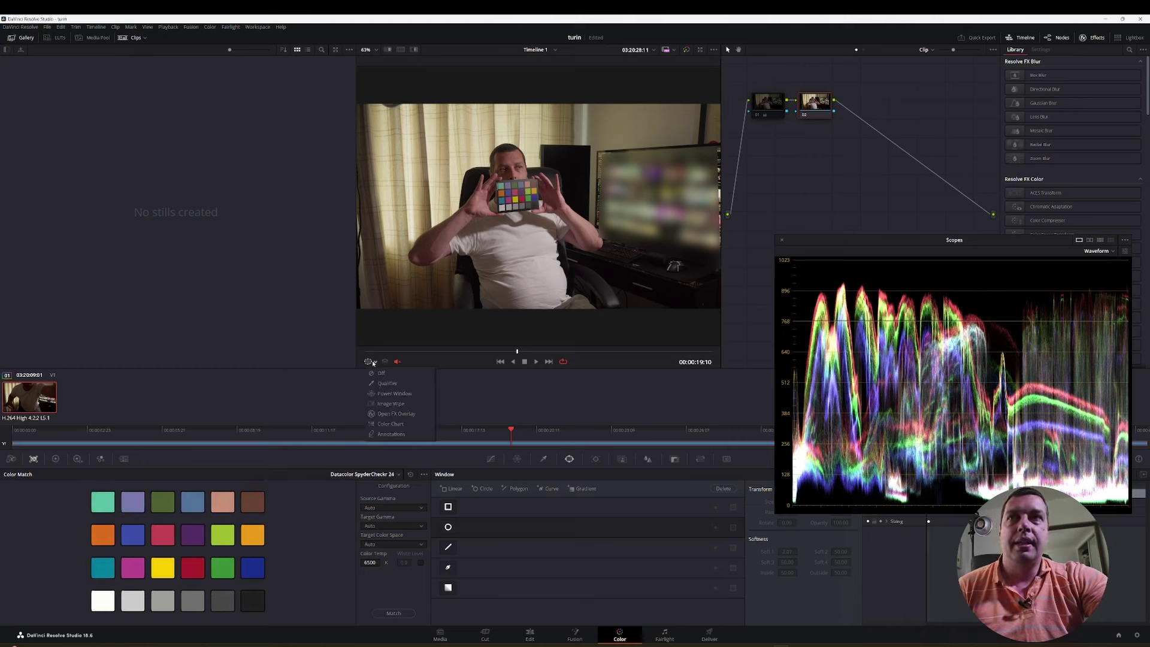
{"action": "left_click", "coordinate": [389, 424]}
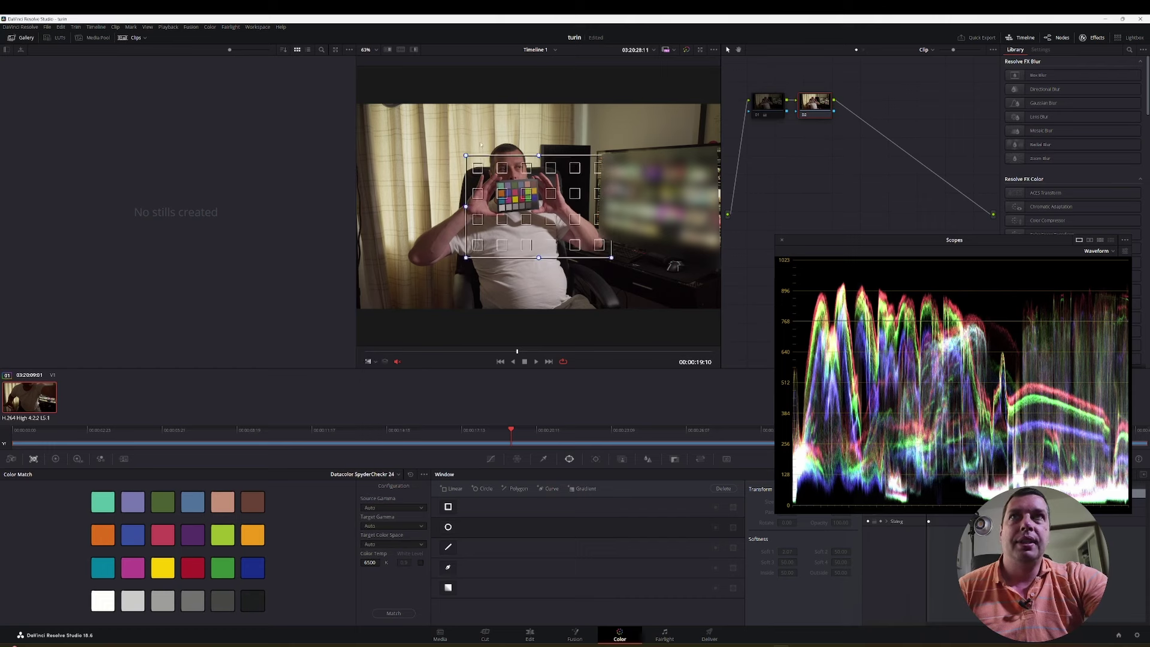
{"action": "left_click_drag", "start_coordinate": [466, 156], "coordinate": [501, 202]}
{"action": "left_click_drag", "start_coordinate": [602, 157], "coordinate": [538, 180]}
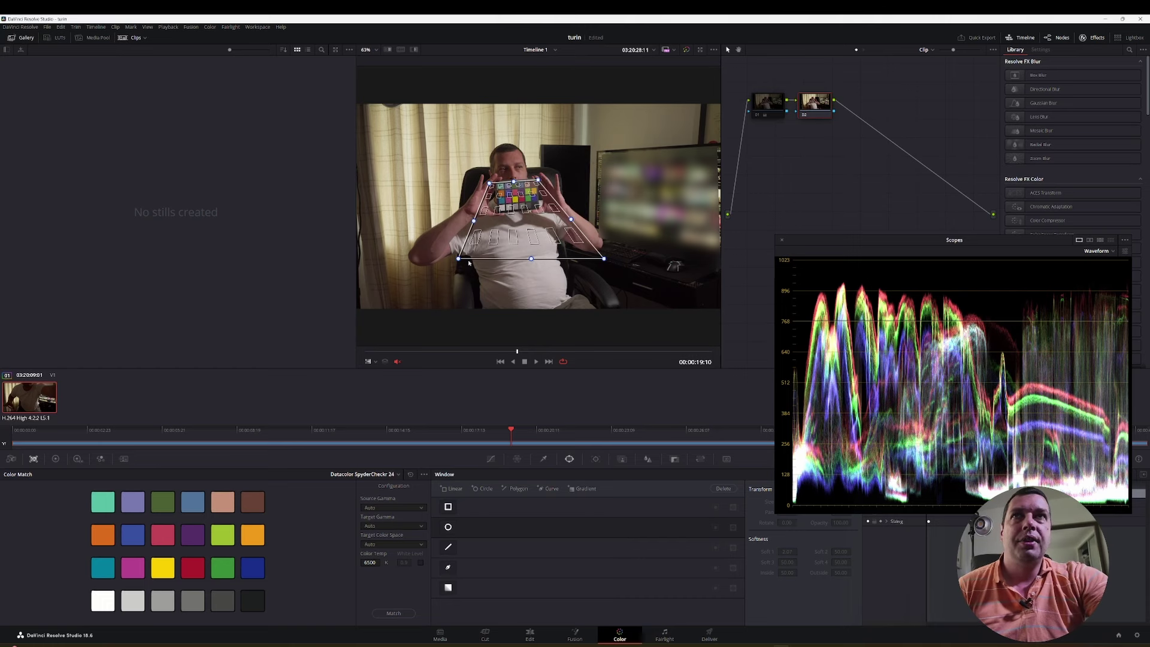
{"action": "left_click_drag", "start_coordinate": [459, 258], "coordinate": [497, 214]}
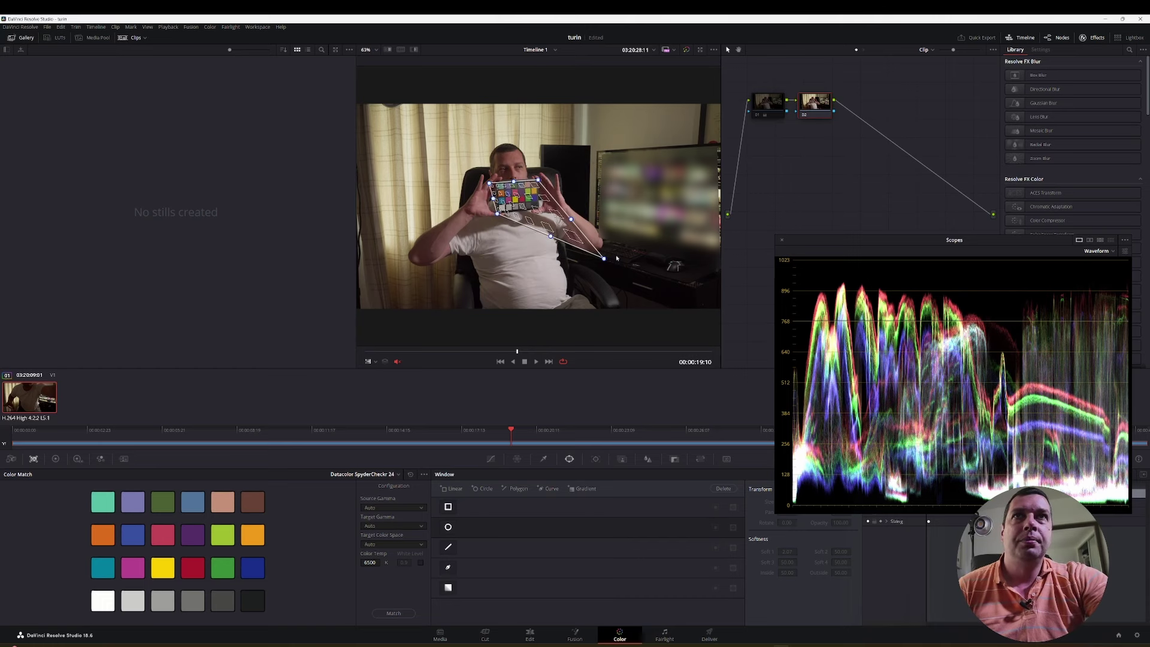
{"action": "left_click_drag", "start_coordinate": [604, 259], "coordinate": [539, 211]}
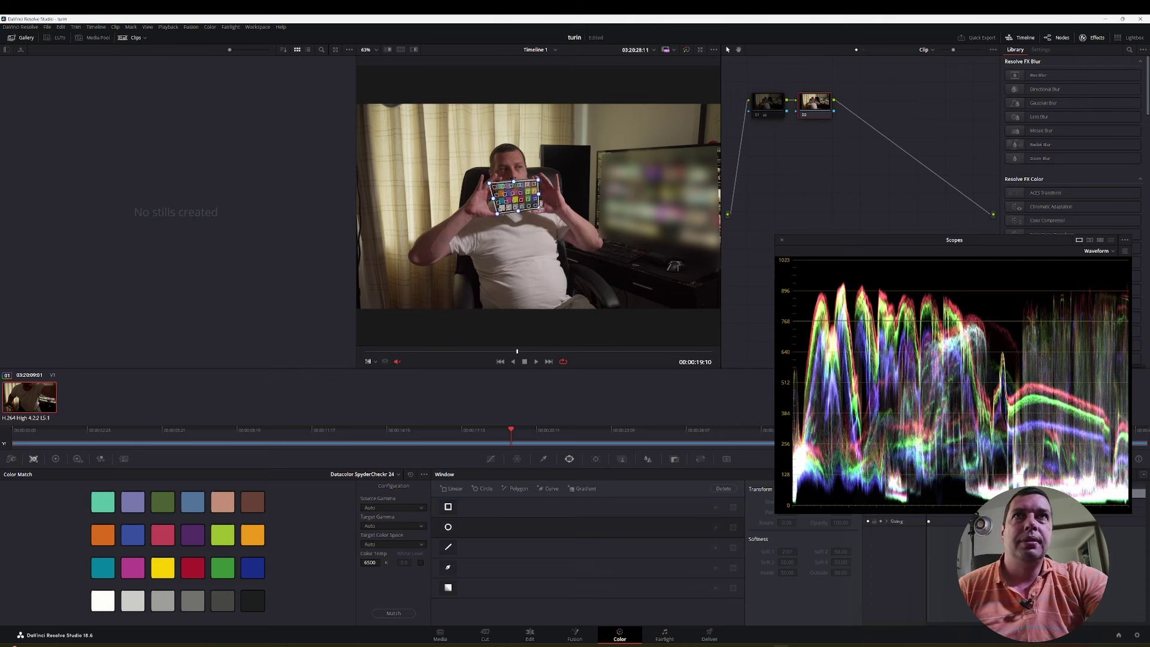
{"action": "left_click_drag", "start_coordinate": [489, 182], "coordinate": [496, 182]}
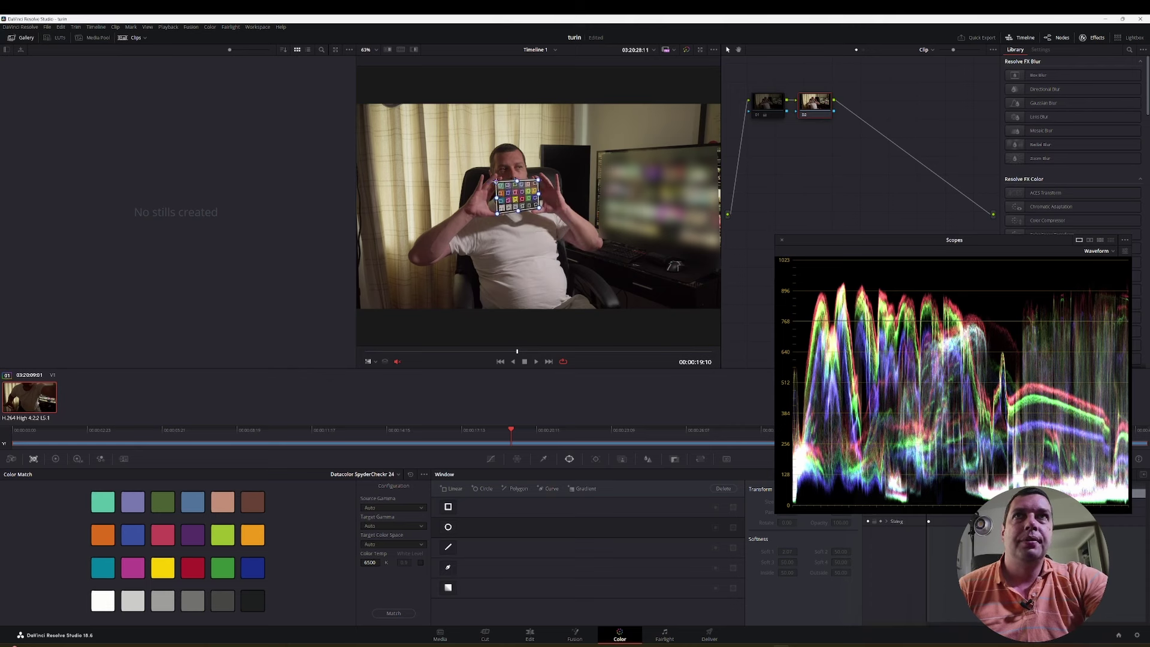
Fine-tune the corners of the chart overlay so that every sampling square sits inside its colour patch
{"action": "scroll", "coordinate": [506, 196], "scroll_direction": "up", "scroll_amount": 8}
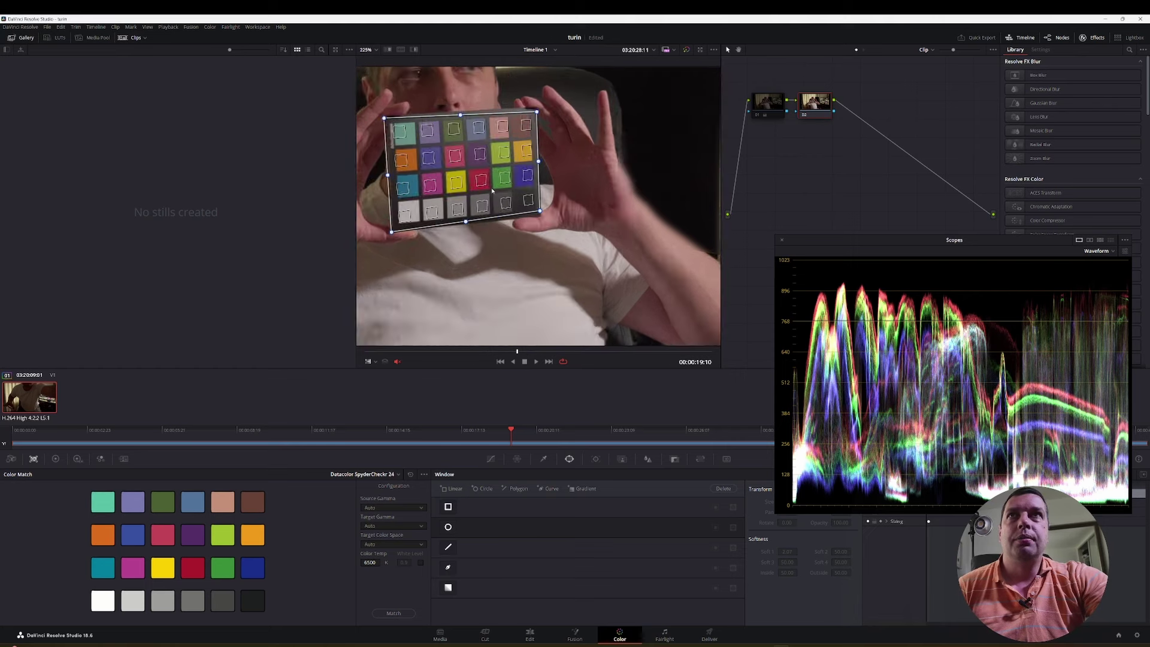
{"action": "scroll", "coordinate": [457, 258], "scroll_direction": "up", "scroll_amount": 1}
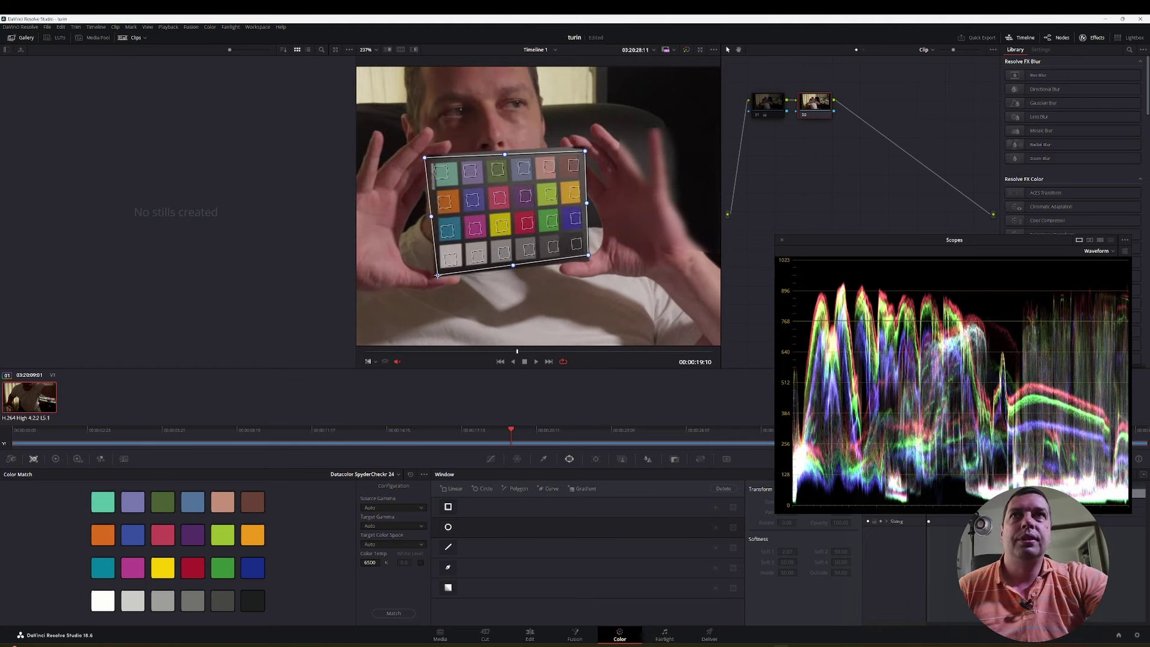
{"action": "left_click_drag", "start_coordinate": [430, 164], "coordinate": [433, 158]}
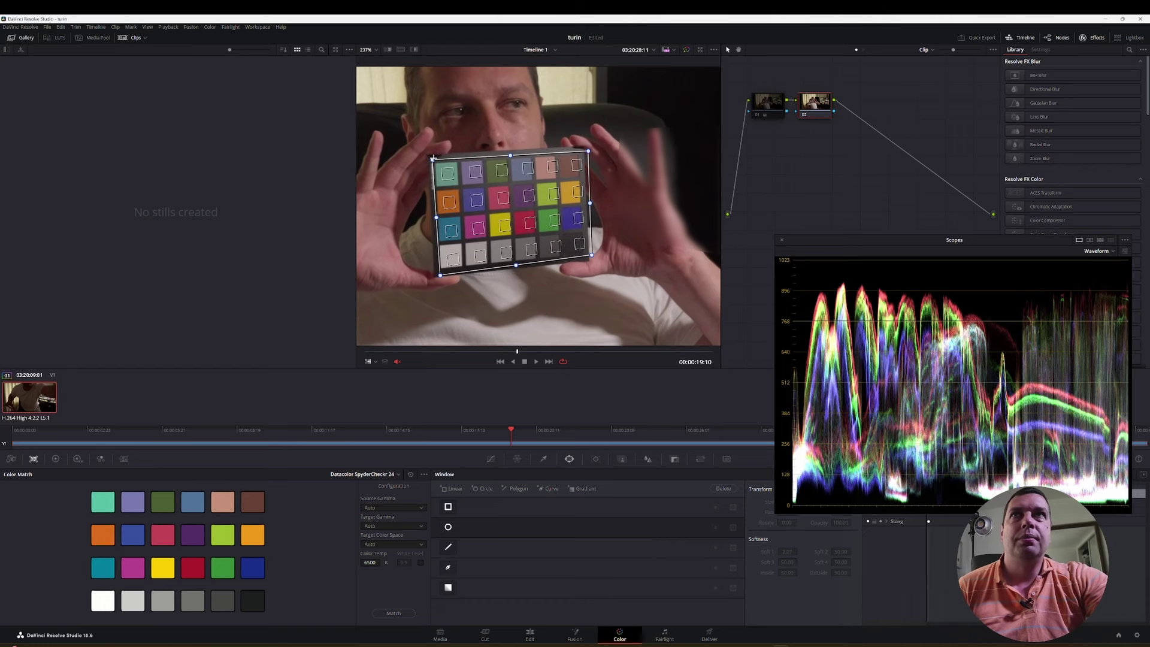
{"action": "left_click_drag", "start_coordinate": [439, 276], "coordinate": [436, 275]}
{"action": "left_click_drag", "start_coordinate": [592, 255], "coordinate": [587, 260]}
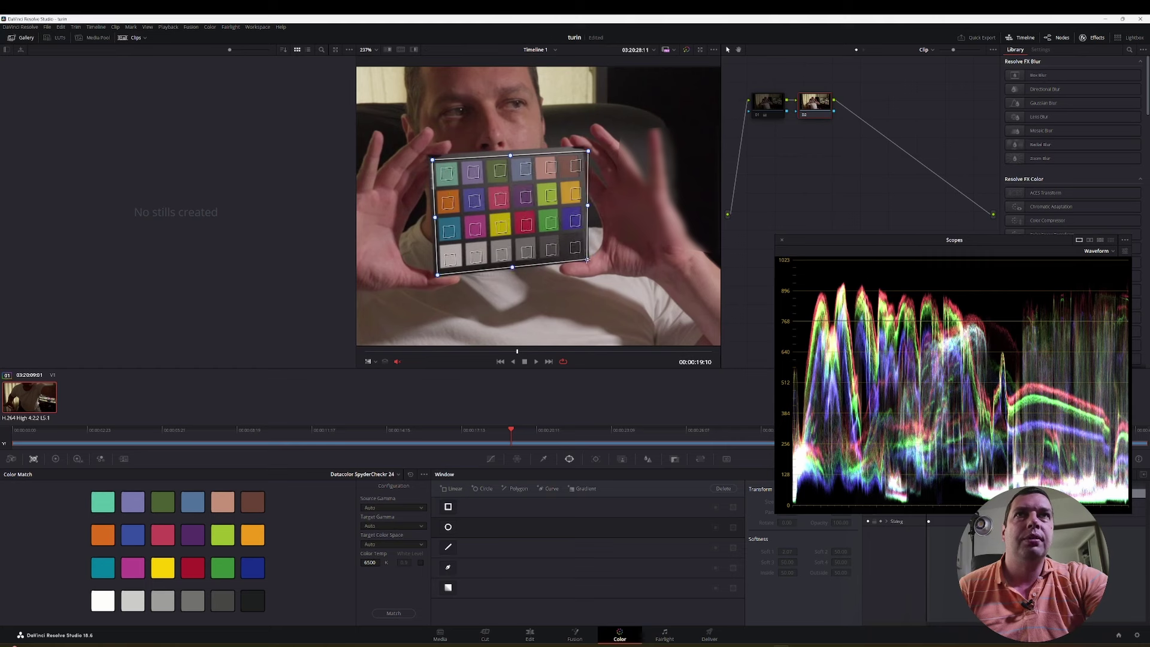
{"action": "left_click_drag", "start_coordinate": [448, 231], "coordinate": [446, 231]}
{"action": "left_click_drag", "start_coordinate": [586, 152], "coordinate": [580, 151]}
{"action": "left_click_drag", "start_coordinate": [432, 160], "coordinate": [432, 158]}
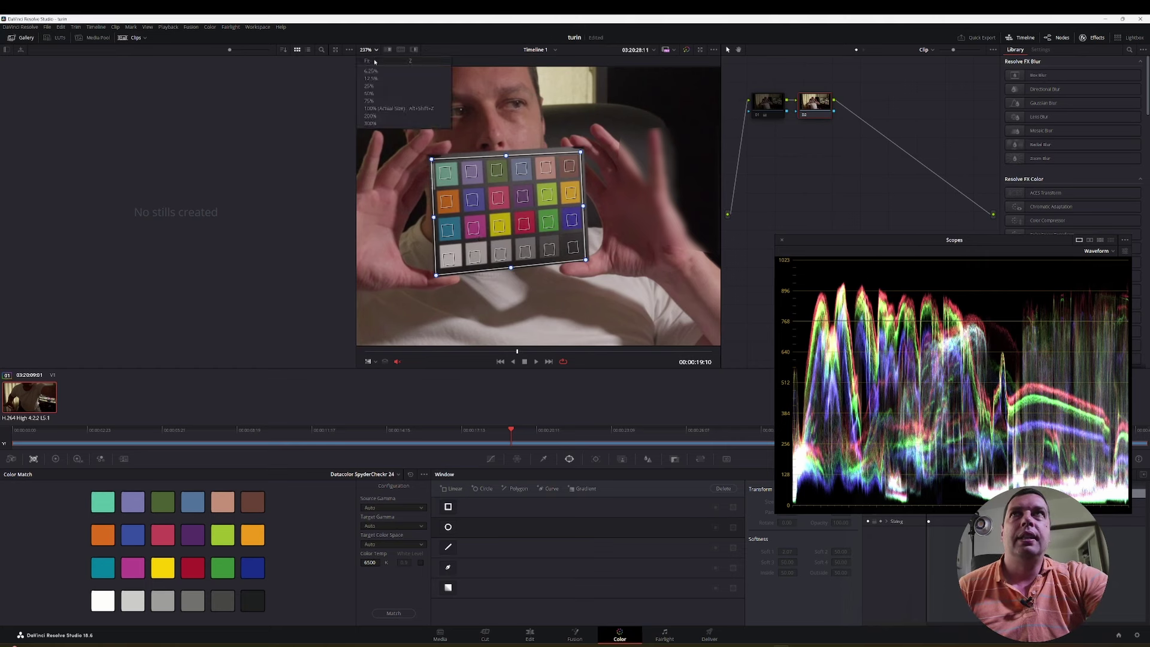
{"action": "key", "text": "shift+z"}
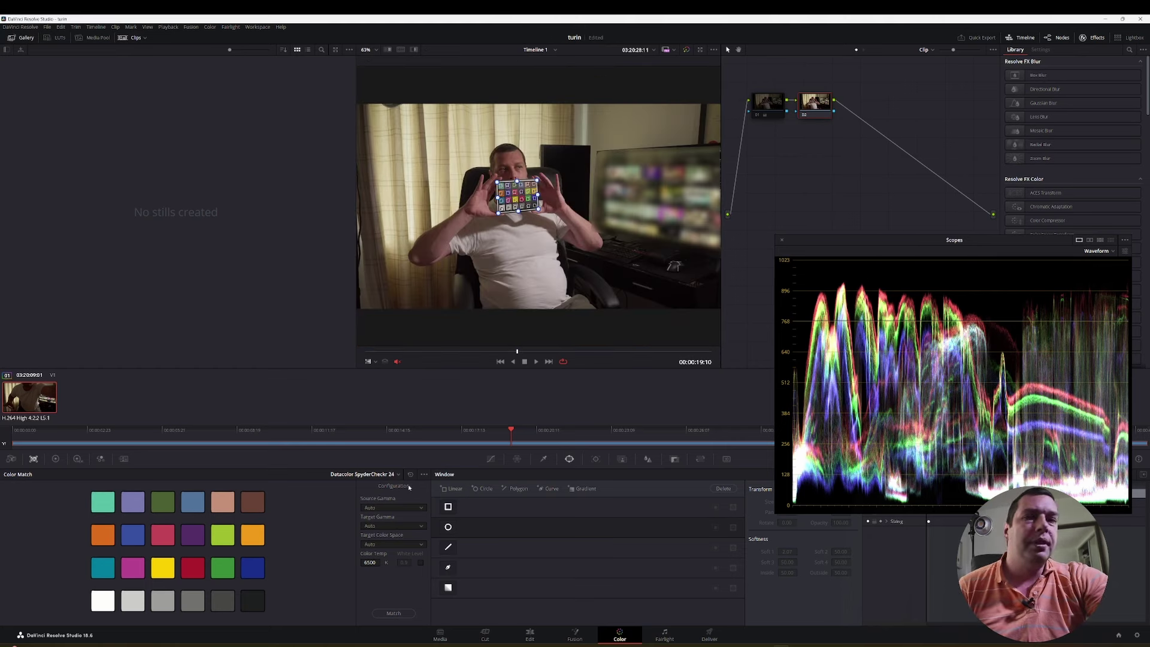
Set the Color Match source gamma to SLog3
{"action": "left_click", "coordinate": [384, 510]}
{"action": "scroll", "coordinate": [382, 556], "scroll_direction": "down", "scroll_amount": 5}
{"action": "scroll", "coordinate": [382, 556], "scroll_direction": "down", "scroll_amount": 10}
{"action": "scroll", "coordinate": [383, 556], "scroll_direction": "down", "scroll_amount": 2}
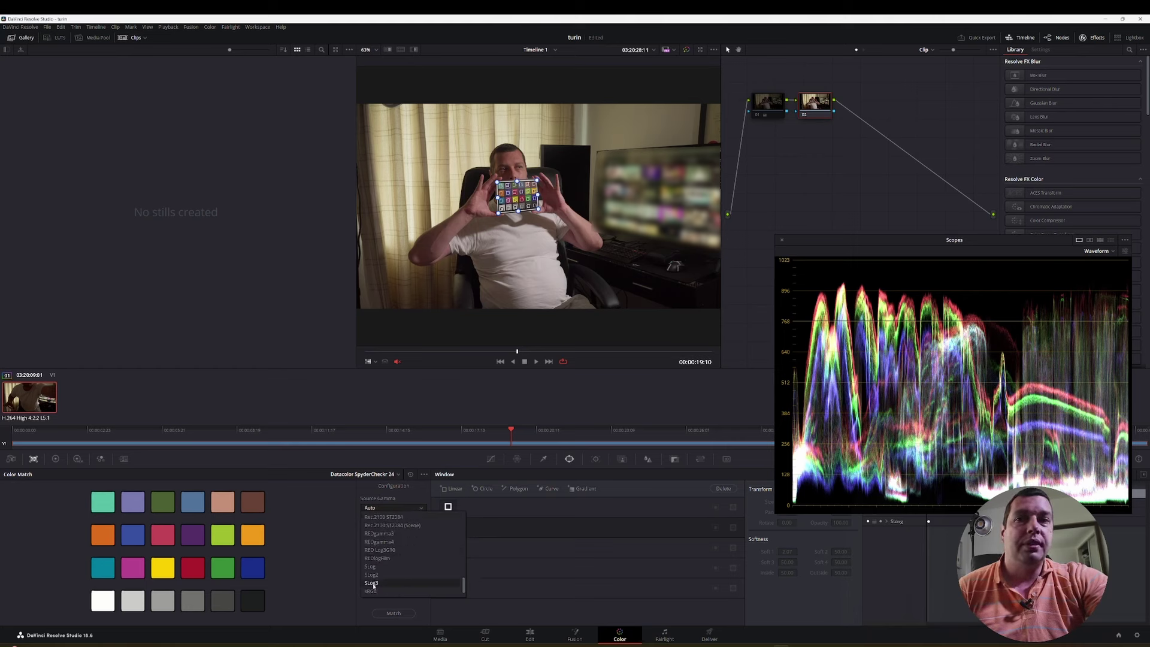
{"action": "left_click", "coordinate": [372, 583]}
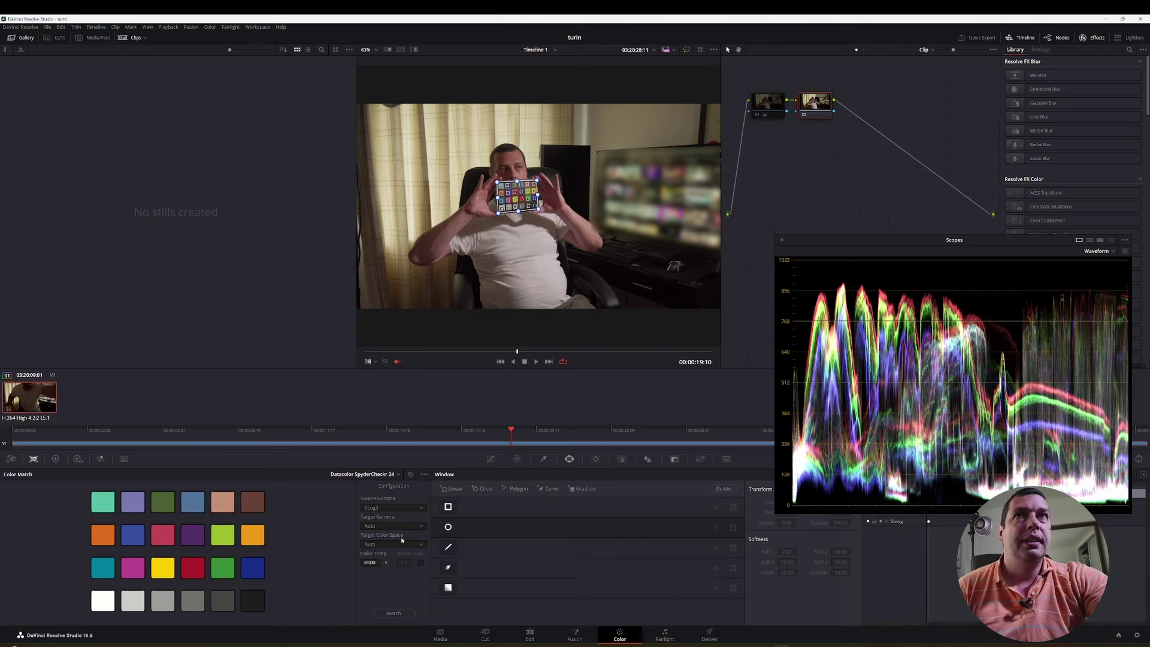
Set the Color Match target gamma to DaVinci Intermediate and the target color space to DaVinci Wide Gamut
{"action": "left_click", "coordinate": [397, 526]}
{"action": "scroll", "coordinate": [398, 563], "scroll_direction": "down", "scroll_amount": 5}
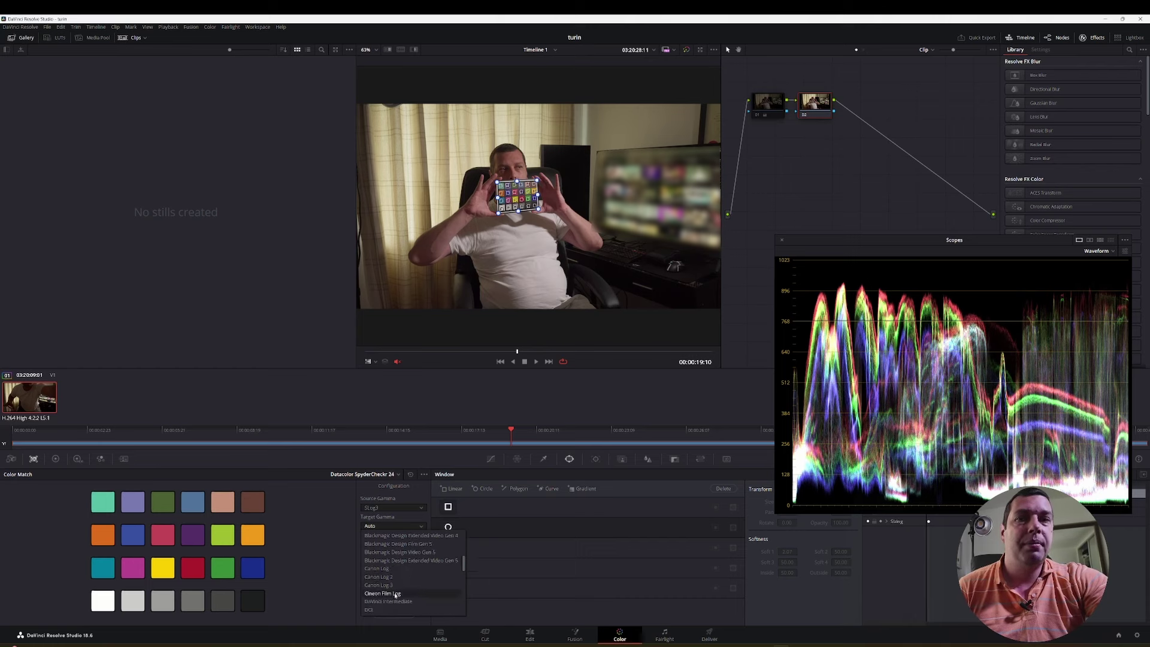
{"action": "left_click", "coordinate": [404, 600]}
{"action": "left_click", "coordinate": [404, 545]}
{"action": "scroll", "coordinate": [404, 590], "scroll_direction": "down", "scroll_amount": 5}
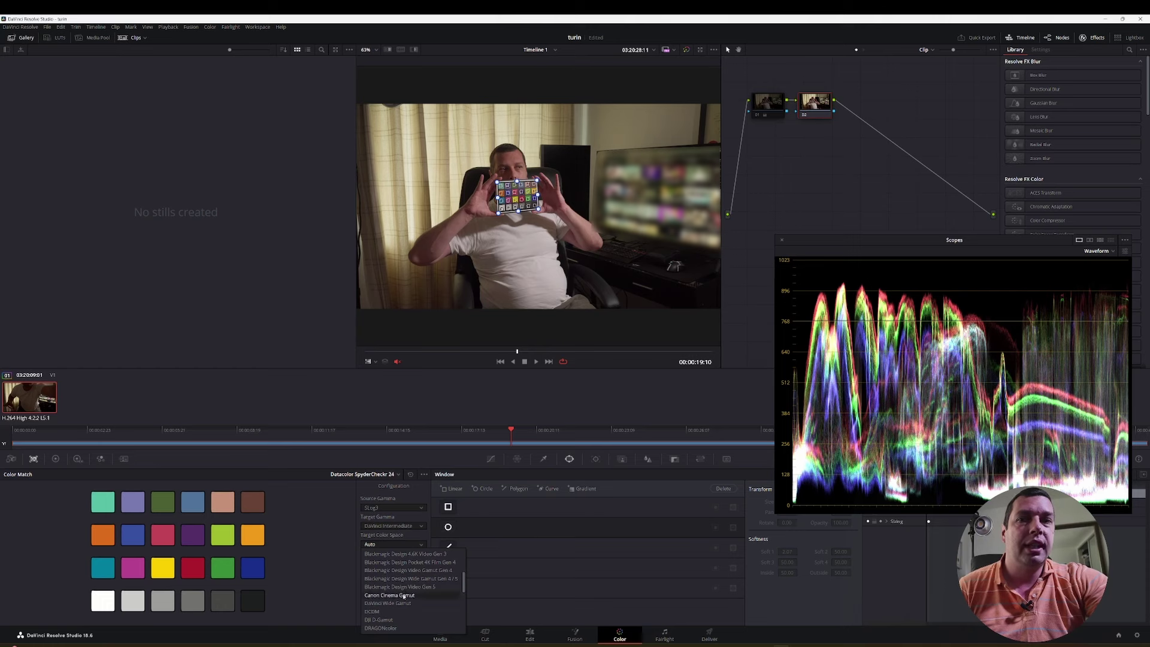
{"action": "left_click", "coordinate": [395, 602]}
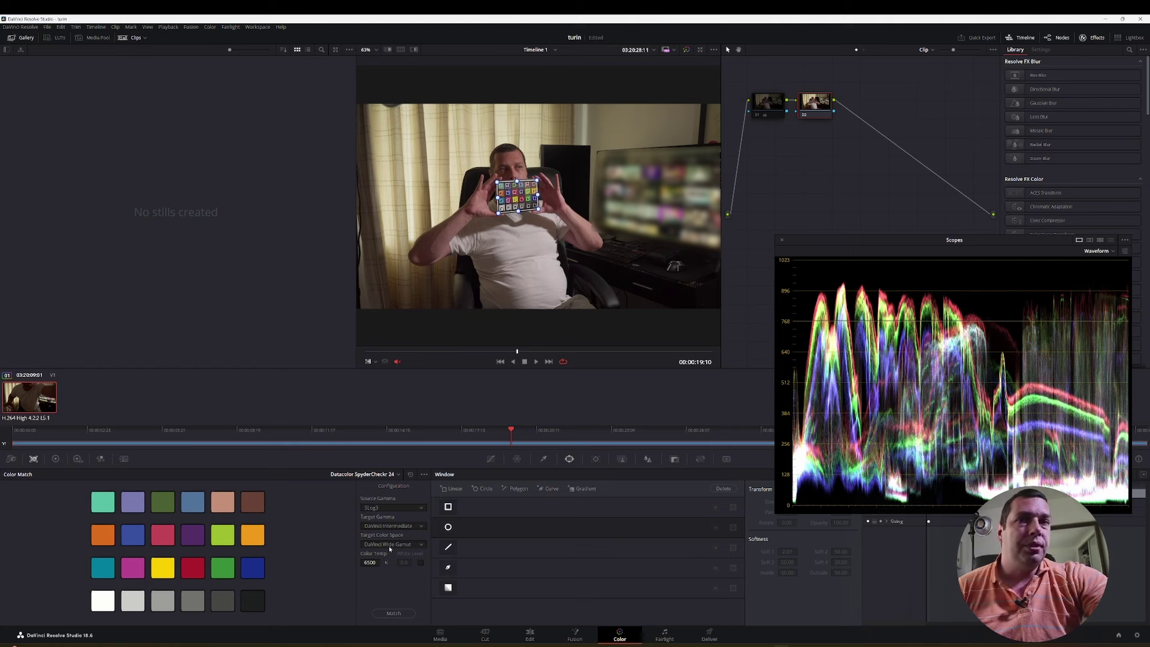
Run the colour match on the second node and compare the picture with that node off and on
{"action": "left_click", "coordinate": [398, 613]}
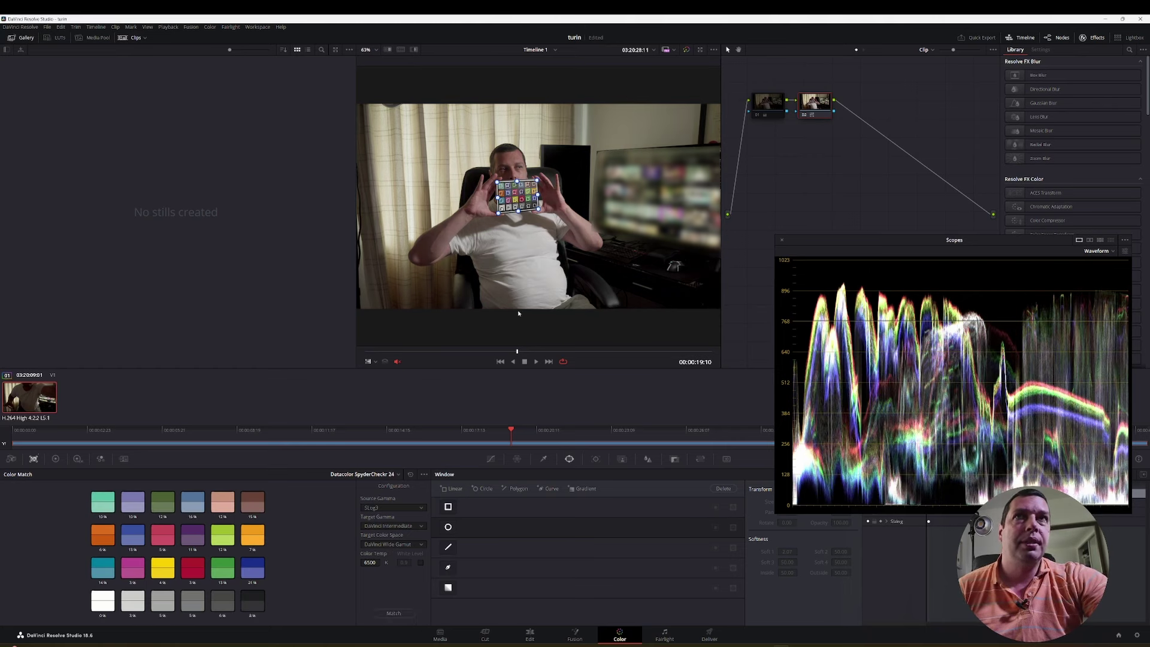
{"action": "left_click", "coordinate": [804, 116]}
{"action": "left_click", "coordinate": [804, 116]}
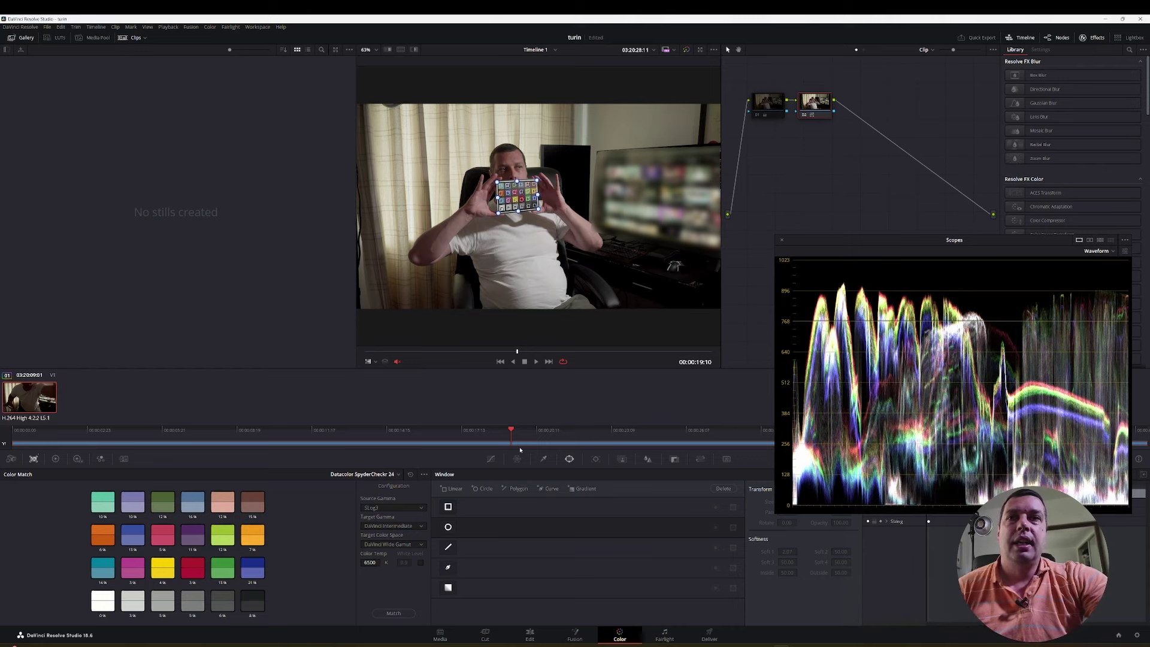
Turn off the chart overlay in the viewer and close the floating scopes window
{"action": "left_click", "coordinate": [376, 362]}
{"action": "left_click", "coordinate": [380, 375]}
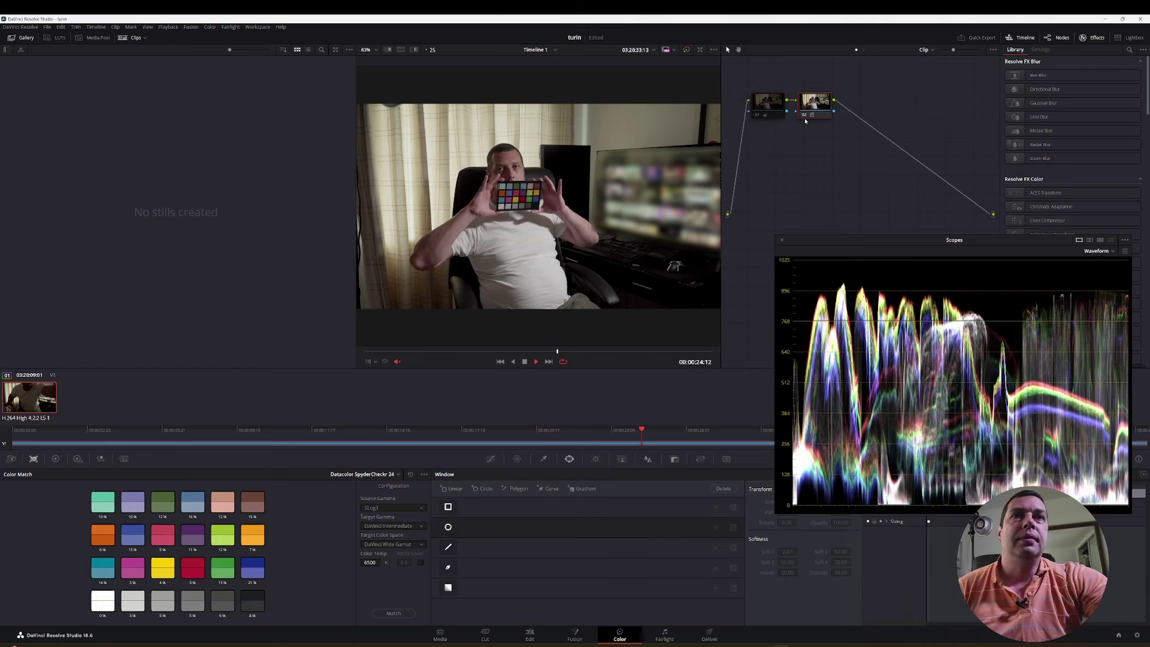
{"action": "left_click", "coordinate": [781, 239]}
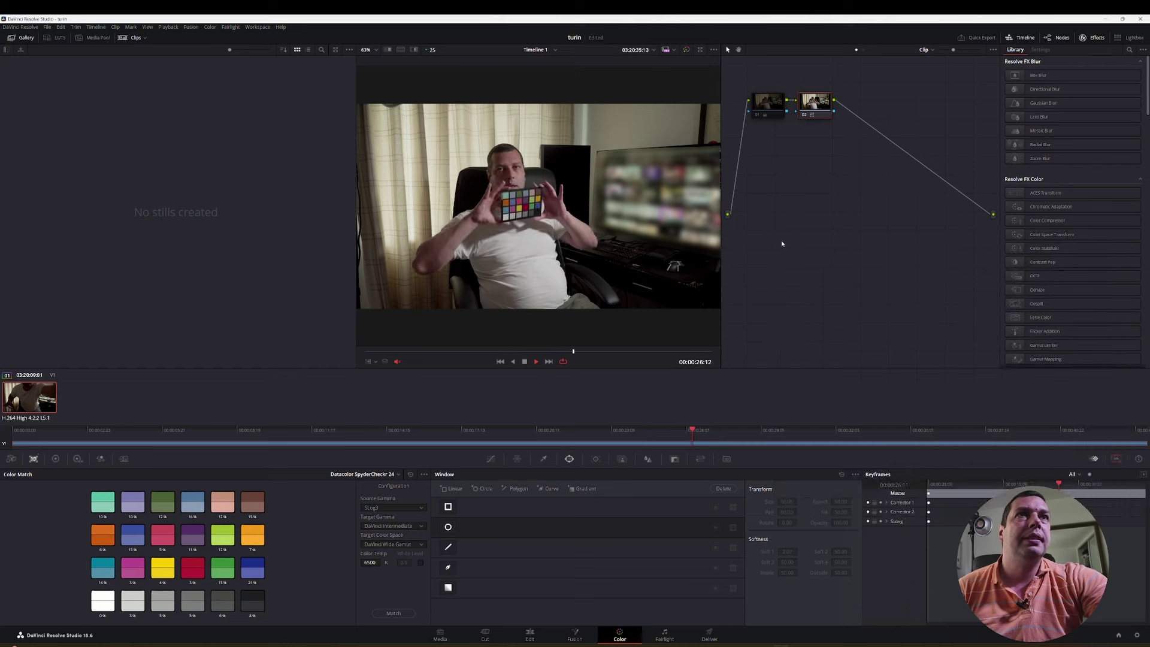
Pause playback on the lowered chart and compare the shot with the colour-matched node off and on
{"action": "key", "text": "space"}
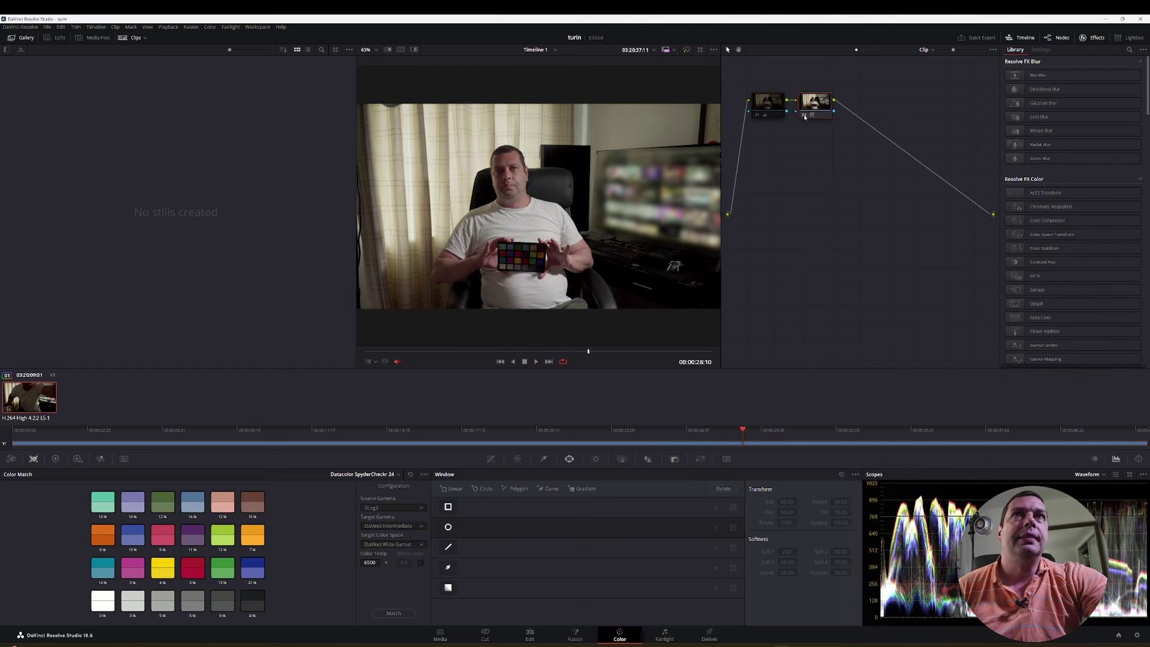
{"action": "left_click", "coordinate": [805, 117]}
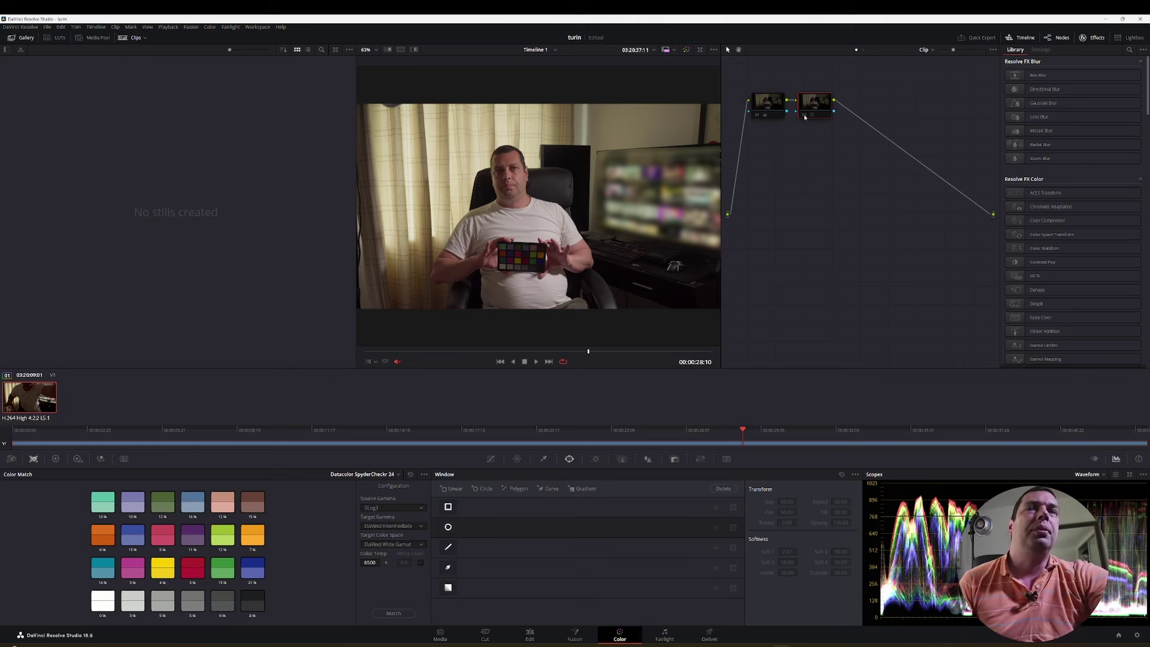
{"action": "left_click", "coordinate": [805, 117]}
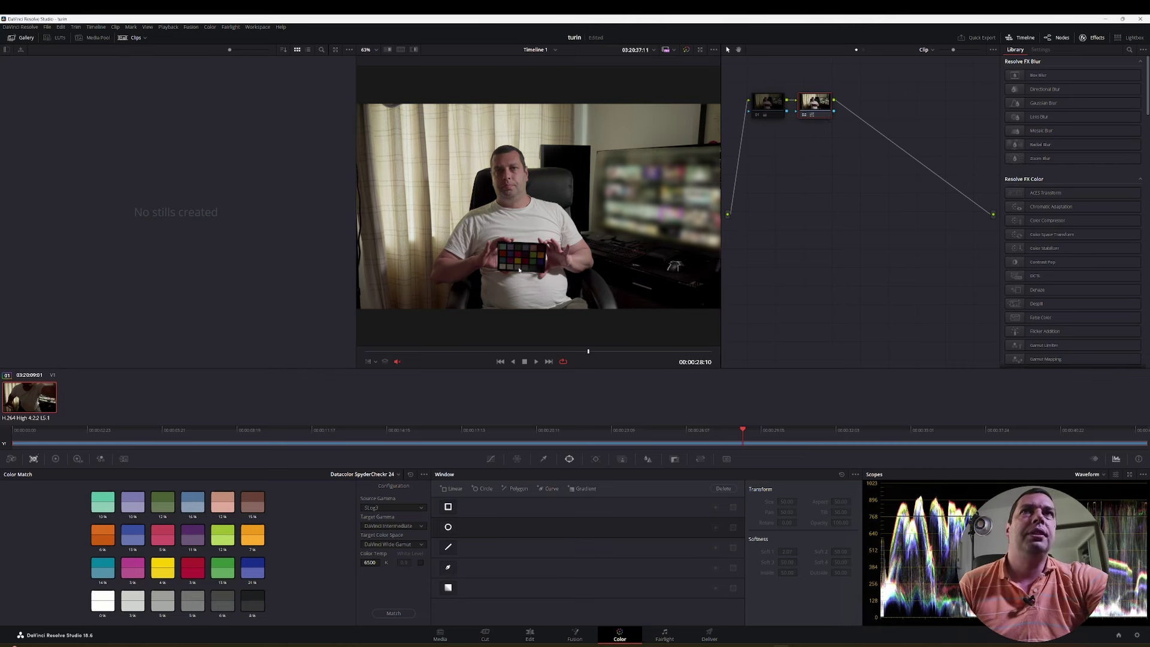